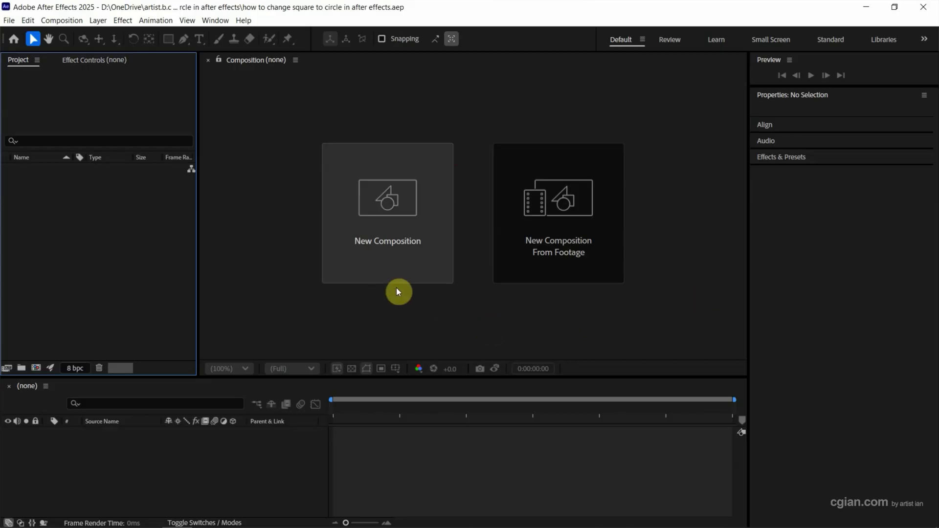
Step: Create Comp 1 using the default 1920×1080 HD composition settings
{"action": "left_click", "coordinate": [386, 238]}
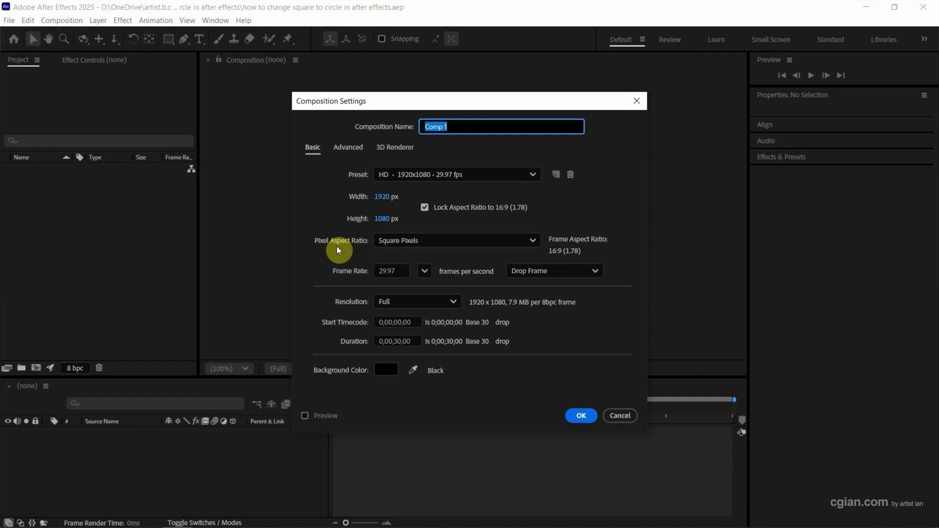
{"action": "left_click", "coordinate": [574, 415]}
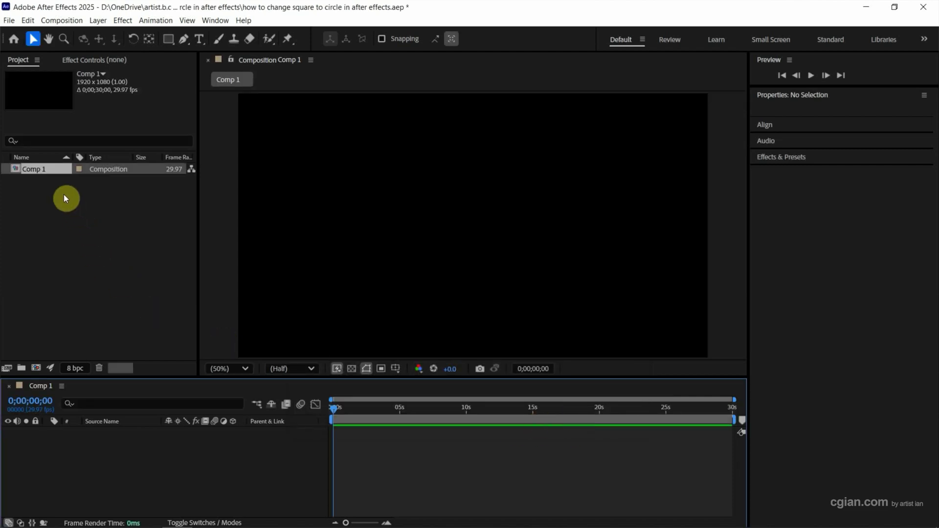
Step: Draw a red 646×510 rounded rectangle with roundness 20 using the Rounded Rectangle Tool
{"action": "left_click", "coordinate": [169, 36]}
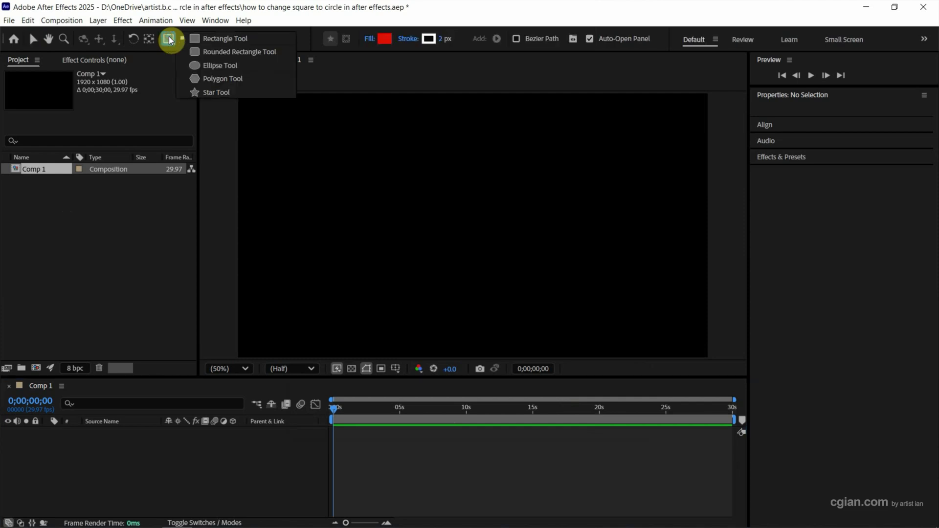
{"action": "left_click", "coordinate": [220, 51]}
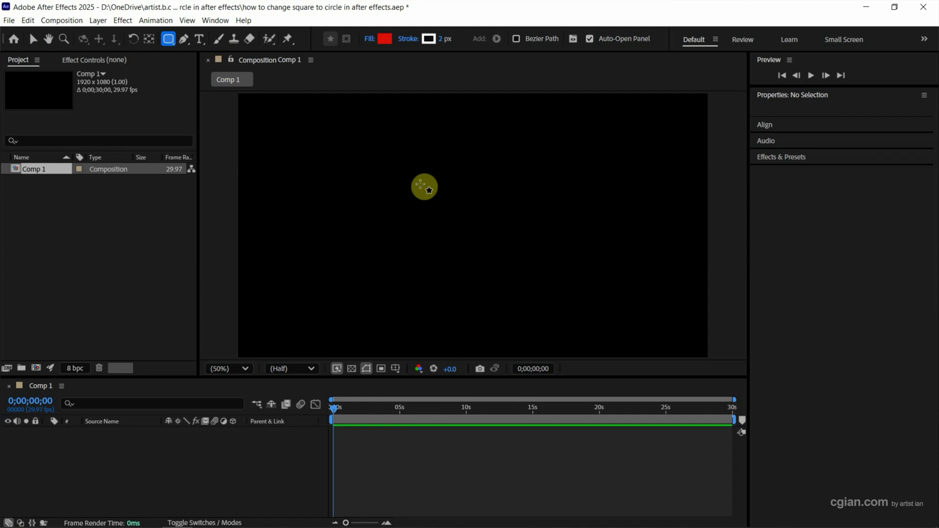
{"action": "left_click_drag", "start_coordinate": [391, 168], "coordinate": [549, 292]}
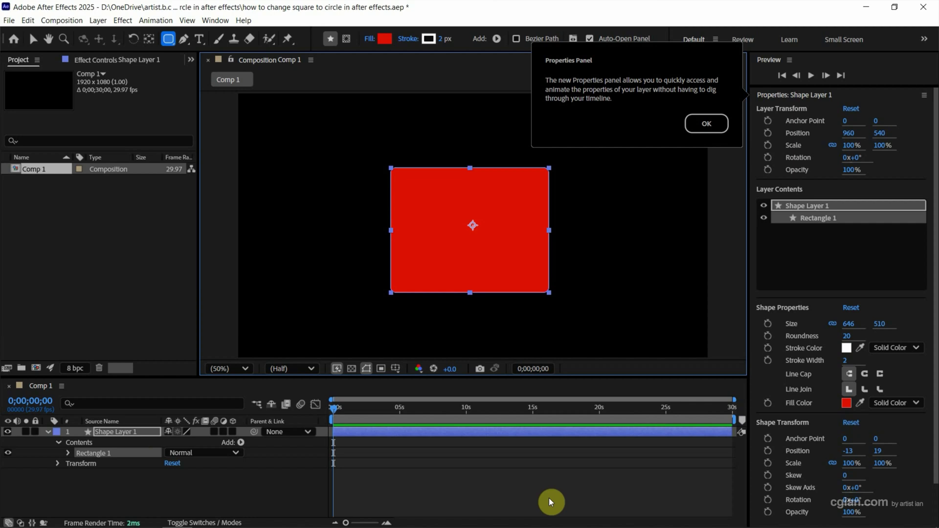
Step: Dismiss the Properties Panel notice and browse the panel list without choosing anything
{"action": "left_click", "coordinate": [703, 123]}
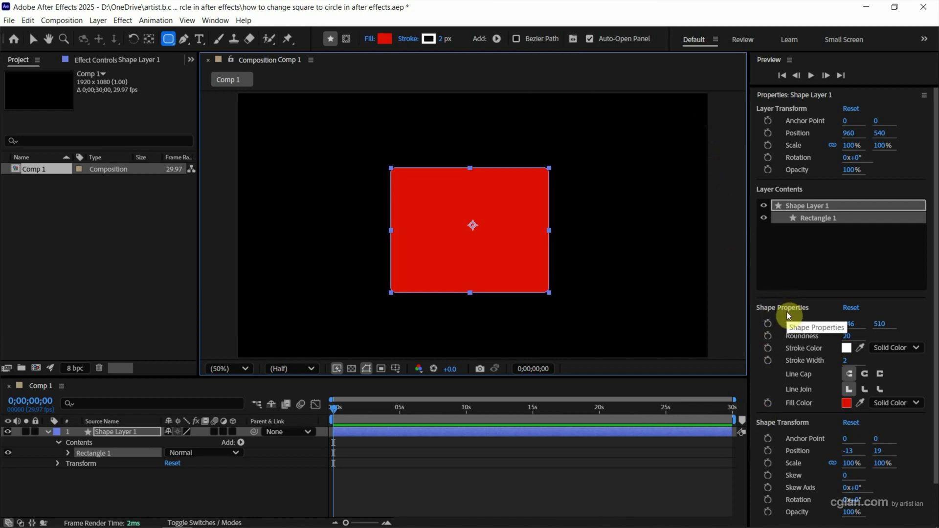
{"action": "left_click", "coordinate": [215, 21]}
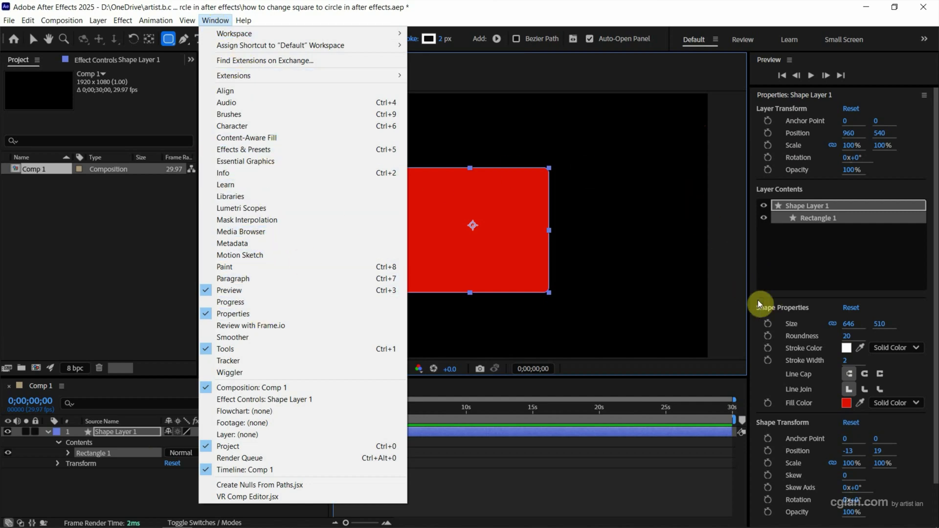
{"action": "left_click", "coordinate": [786, 308]}
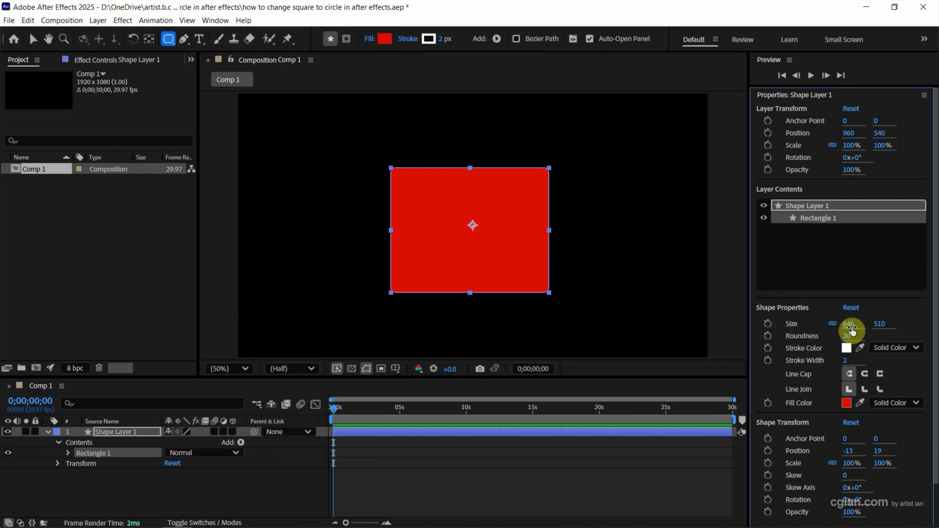
Step: Unlink the shape's Size and set width 600 and height 600
{"action": "left_click", "coordinate": [833, 323]}
{"action": "type", "text": "600"}
{"action": "key", "text": "Return"}
{"action": "left_click", "coordinate": [880, 324]}
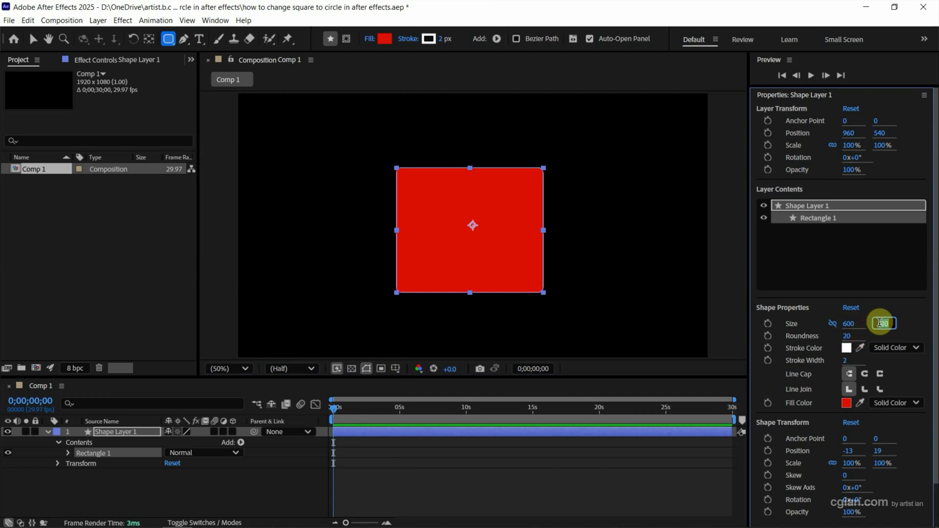
{"action": "type", "text": "6"}
{"action": "key", "text": "Return"}
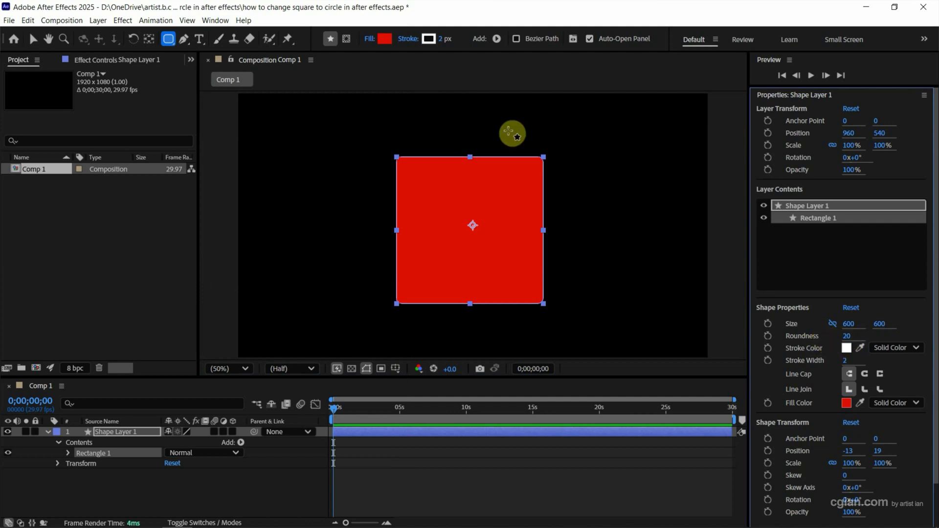
{"action": "scroll", "coordinate": [550, 157], "scroll_direction": "up", "scroll_amount": 2}
{"action": "scroll", "coordinate": [549, 157], "scroll_direction": "up", "scroll_amount": 2}
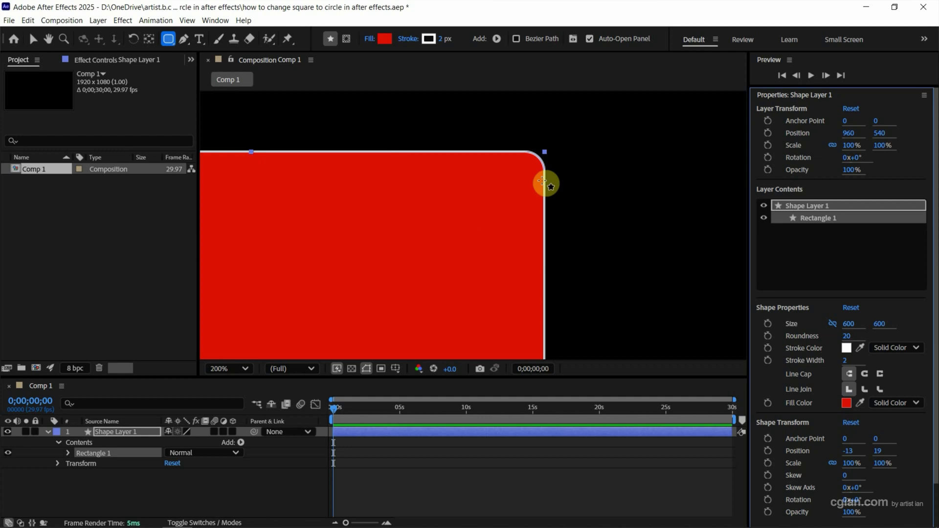
{"action": "scroll", "coordinate": [550, 185], "scroll_direction": "down", "scroll_amount": 2}
{"action": "scroll", "coordinate": [549, 184], "scroll_direction": "down", "scroll_amount": 2}
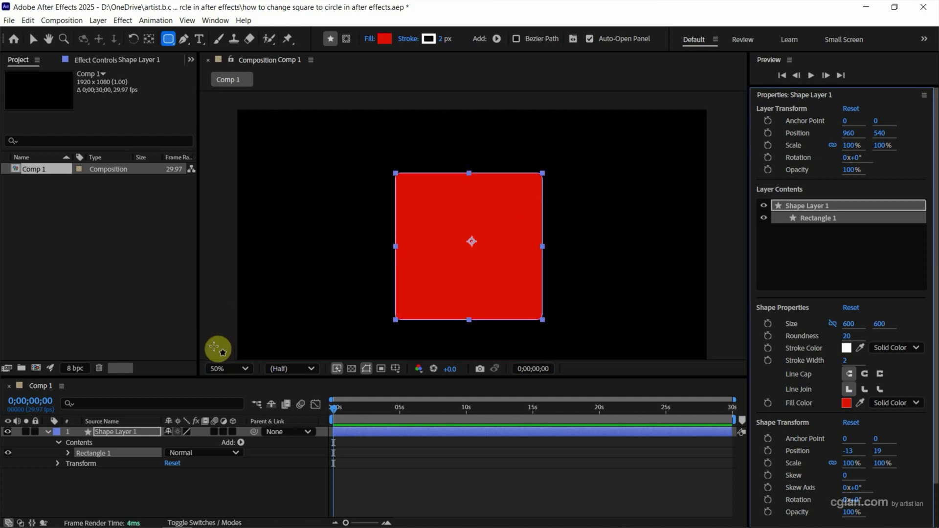
{"action": "left_click", "coordinate": [218, 369]}
{"action": "left_click", "coordinate": [245, 139]}
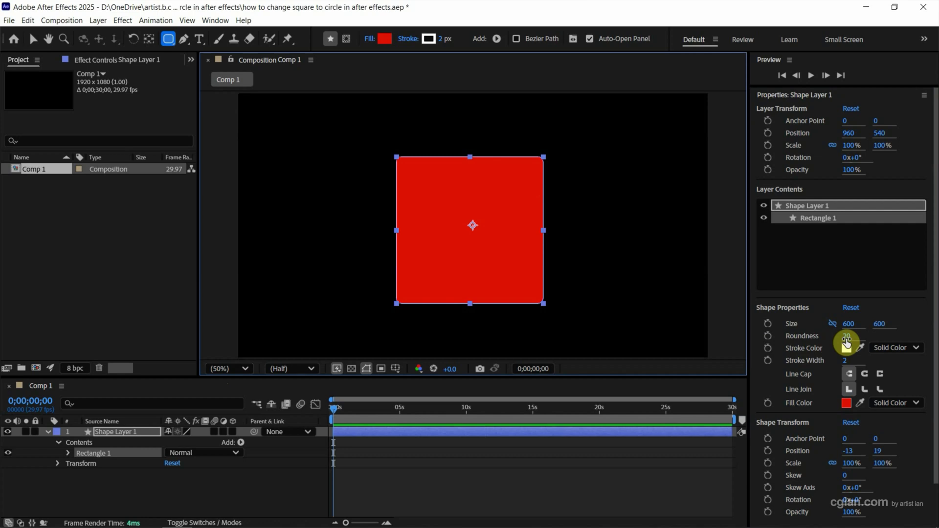
Step: Try Roundness 300, then set it back to 0 for sharp square corners
{"action": "left_click", "coordinate": [847, 340]}
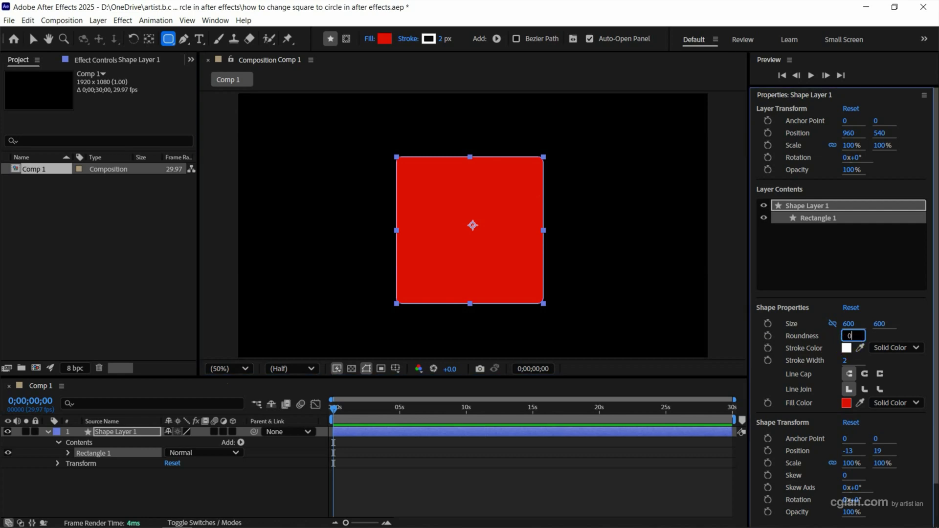
{"action": "type", "text": "000"}
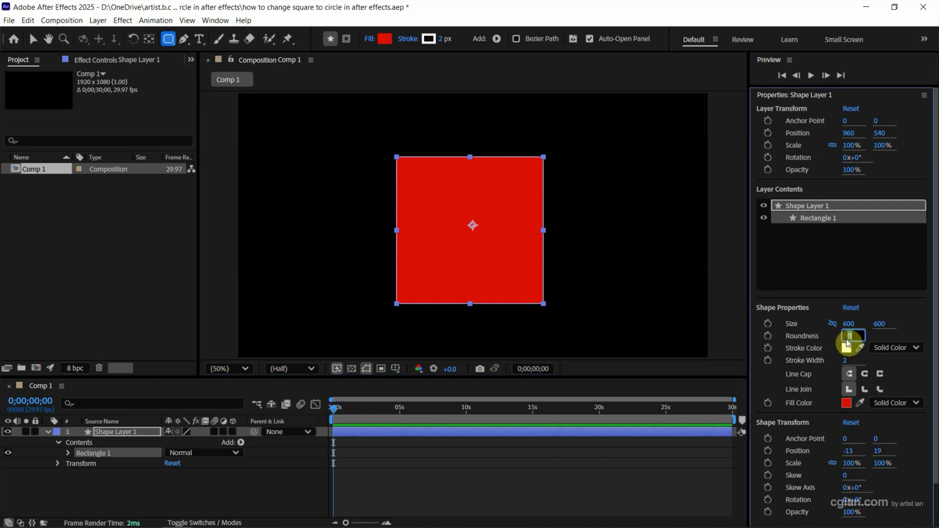
{"action": "type", "text": "300"}
{"action": "key", "text": "Return"}
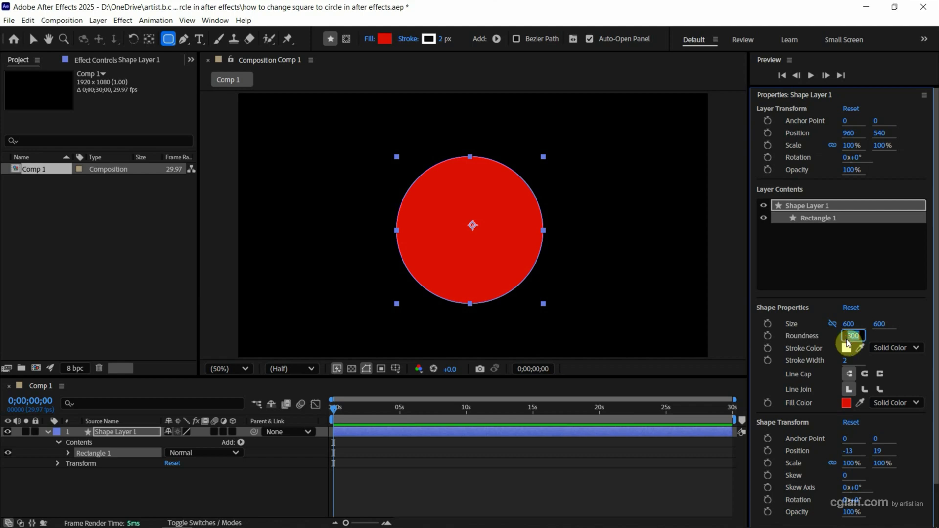
{"action": "left_click", "coordinate": [847, 339]}
{"action": "type", "text": "0"}
{"action": "key", "text": "Return"}
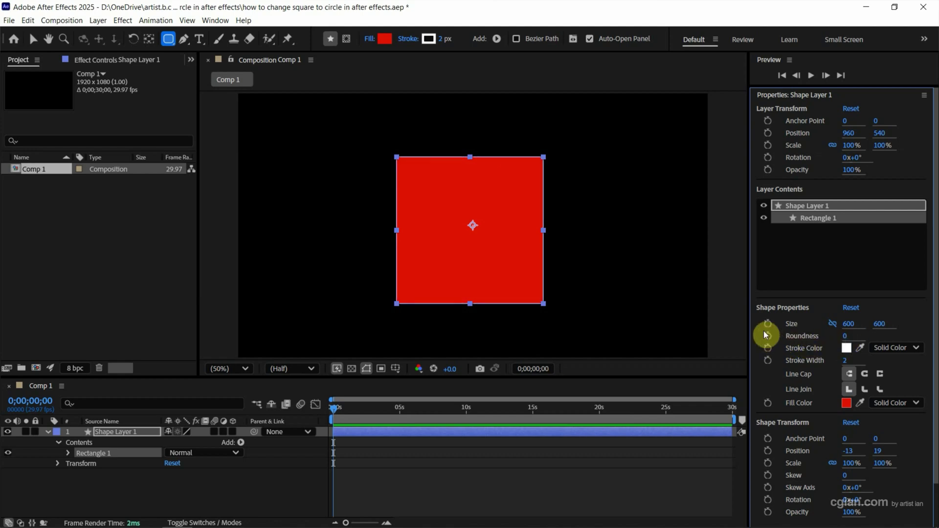
Step: Keyframe Roundness 0 at the start, then Roundness 300 at 0;00;02;20
{"action": "left_click", "coordinate": [767, 336]}
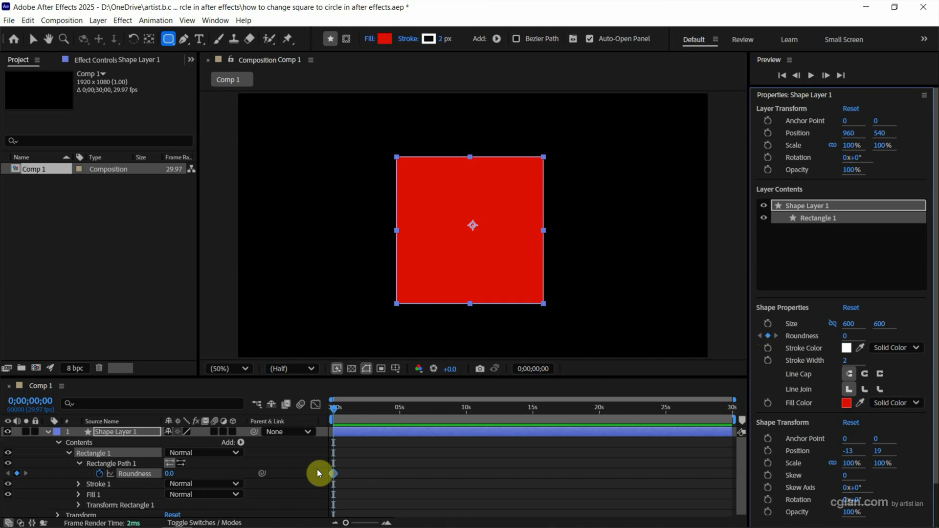
{"action": "left_click_drag", "start_coordinate": [334, 409], "coordinate": [369, 410]}
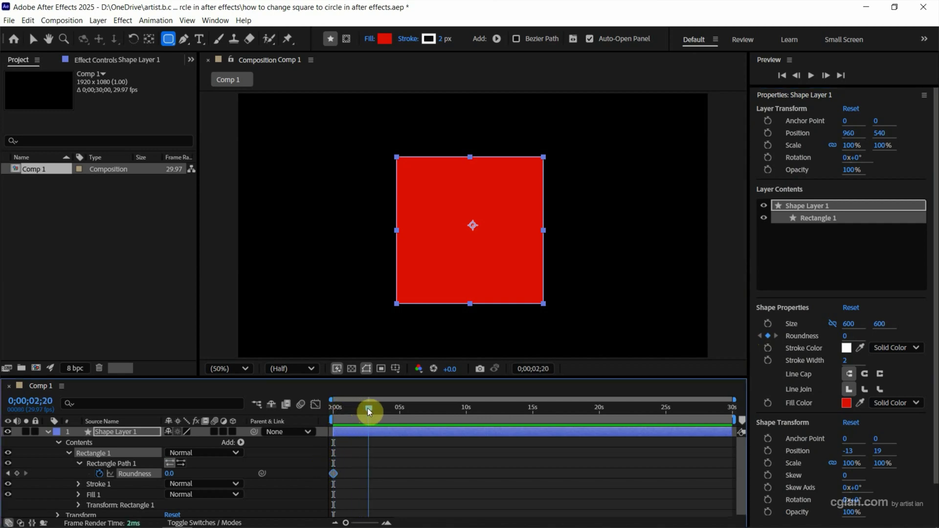
{"action": "left_click", "coordinate": [845, 339]}
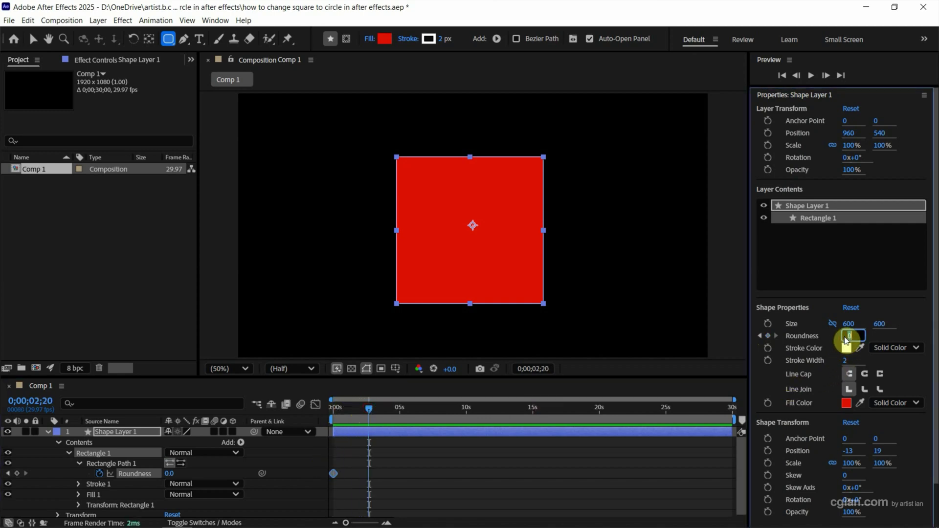
{"action": "type", "text": "300"}
{"action": "key", "text": "Return"}
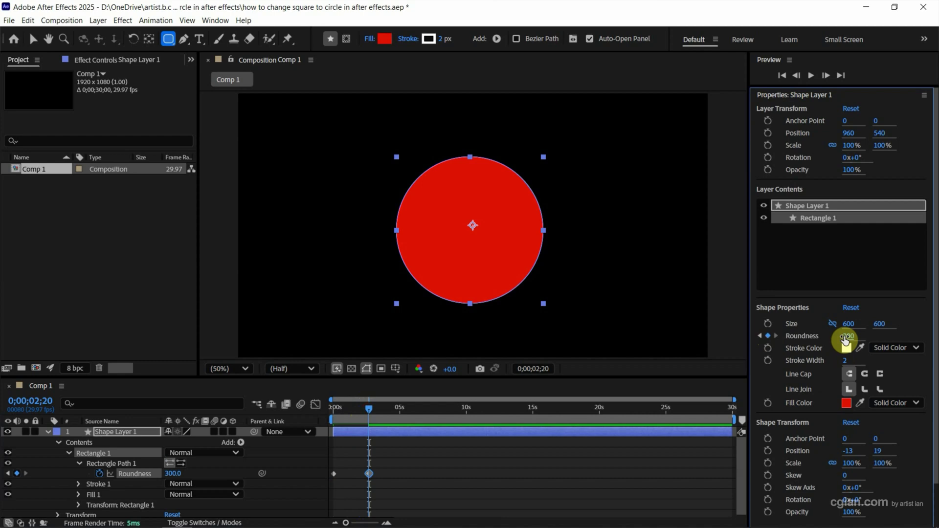
Step: Hold Roundness 300 past about 4;26, then keyframe Roundness 0 at 0;00;07;11
{"action": "left_click_drag", "start_coordinate": [369, 409], "coordinate": [398, 411]}
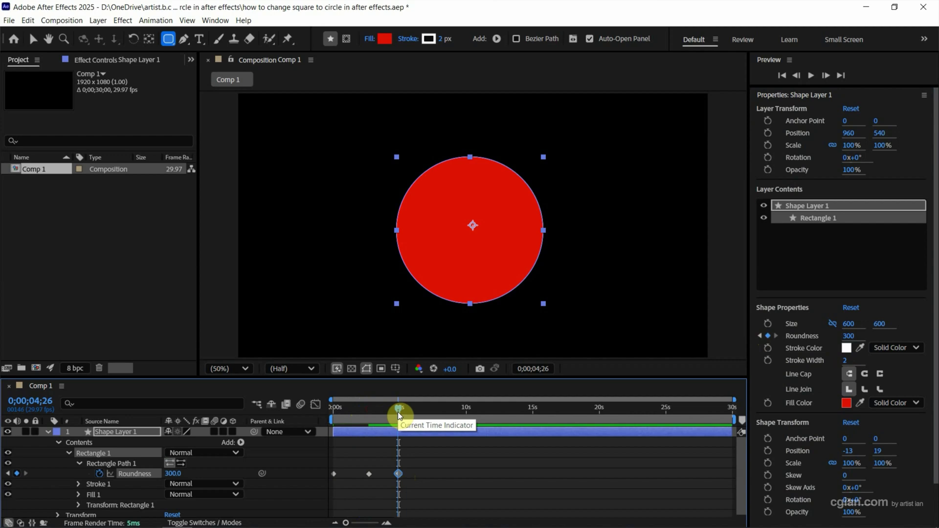
{"action": "left_click_drag", "start_coordinate": [398, 412], "coordinate": [431, 416]}
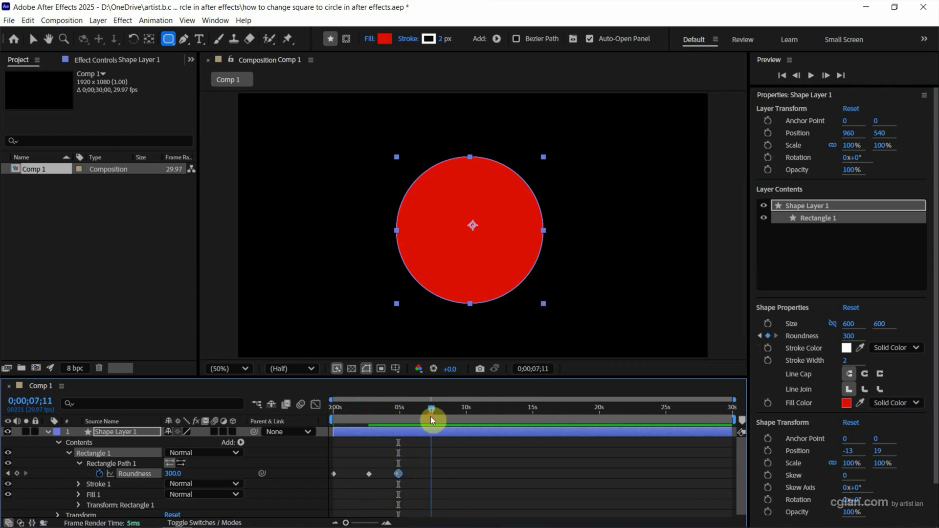
{"action": "left_click", "coordinate": [848, 335]}
{"action": "type", "text": "0"}
{"action": "key", "text": "Return"}
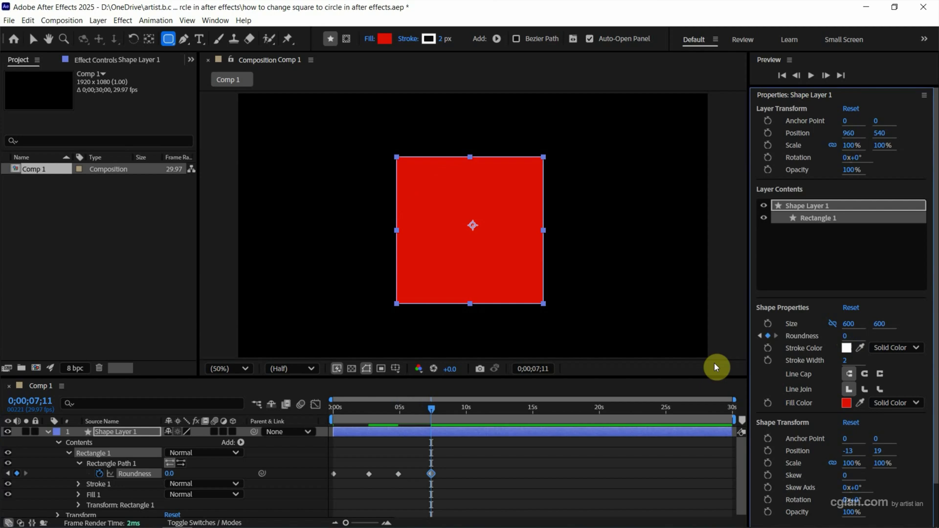
Step: Return the playhead to 0;00;00;00 and play the square-to-circle preview
{"action": "left_click_drag", "start_coordinate": [430, 408], "coordinate": [321, 408]}
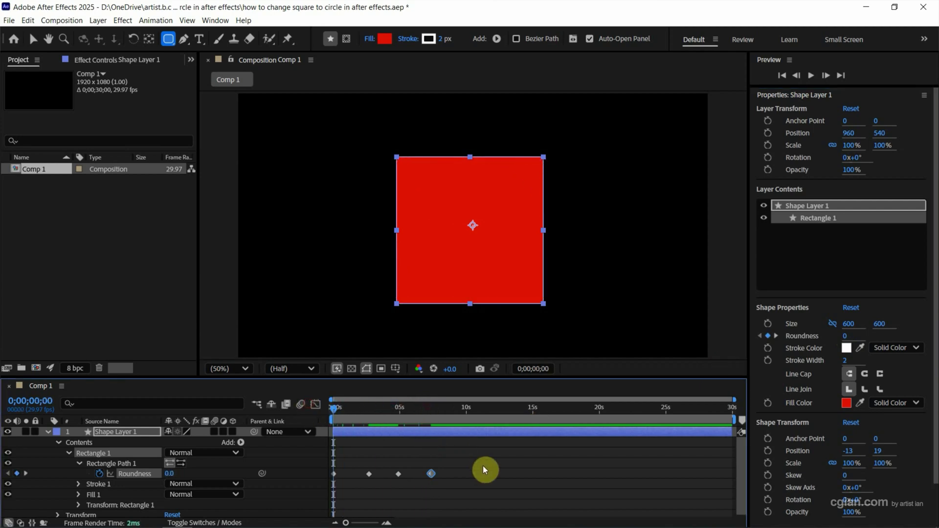
{"action": "key", "text": "space"}
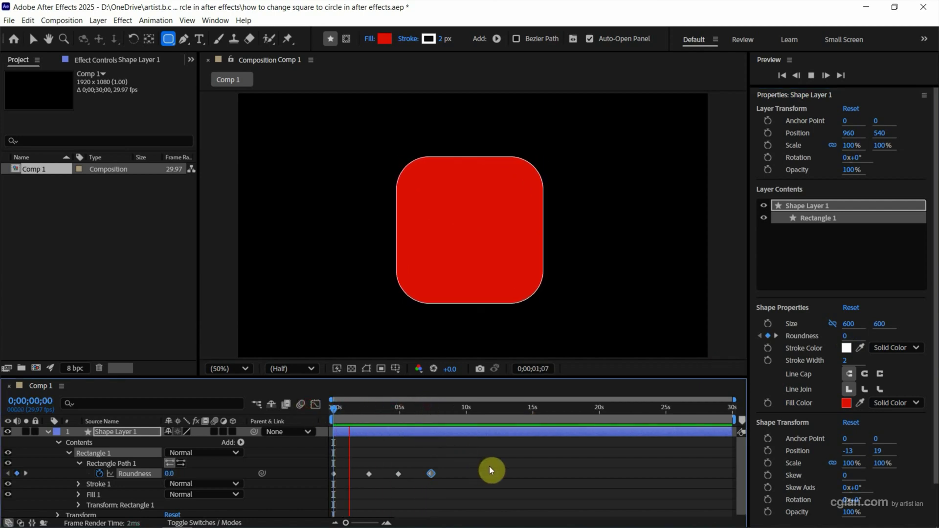